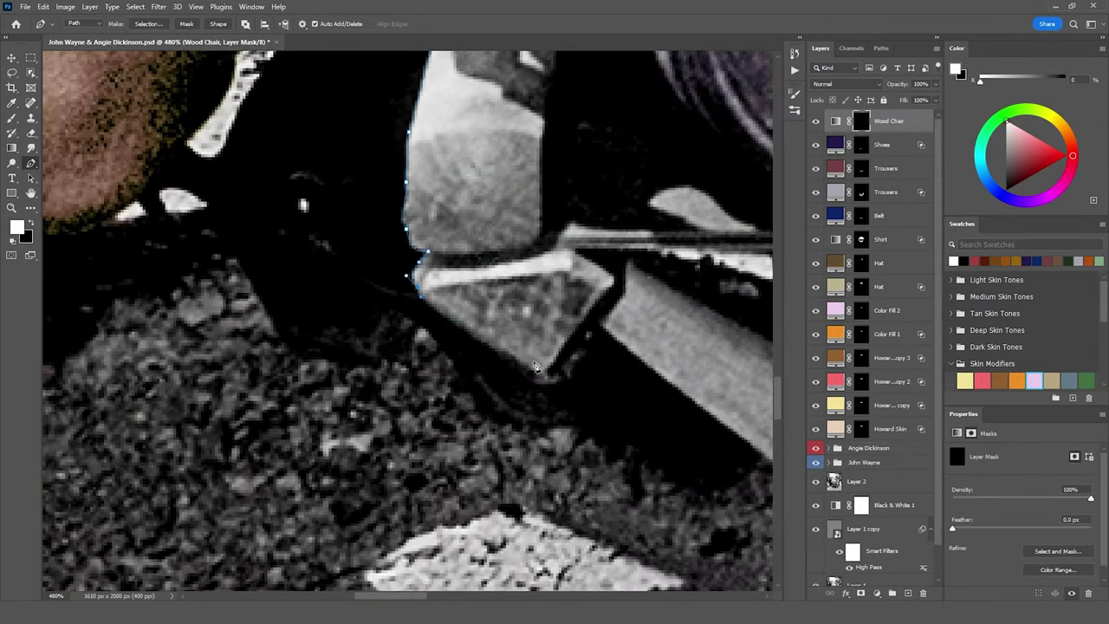
- Pan the image to bring another part of the chair into view
drag(534, 367, 398, 230)
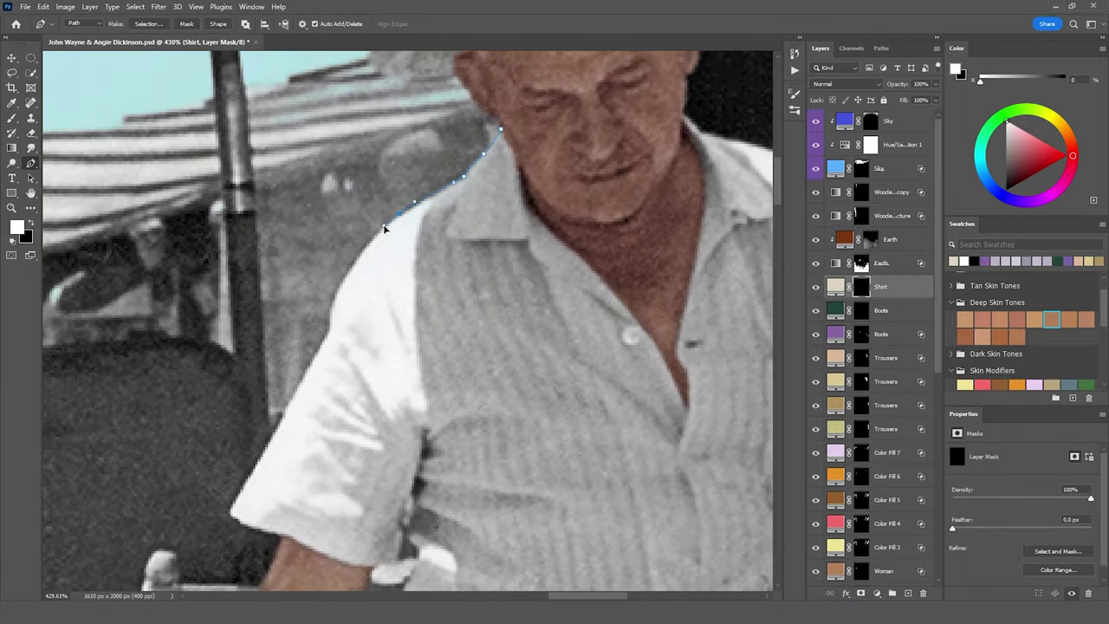
- Scroll up to move the view while working on the shirt and hat fills
scroll(592, 208, up, 5)
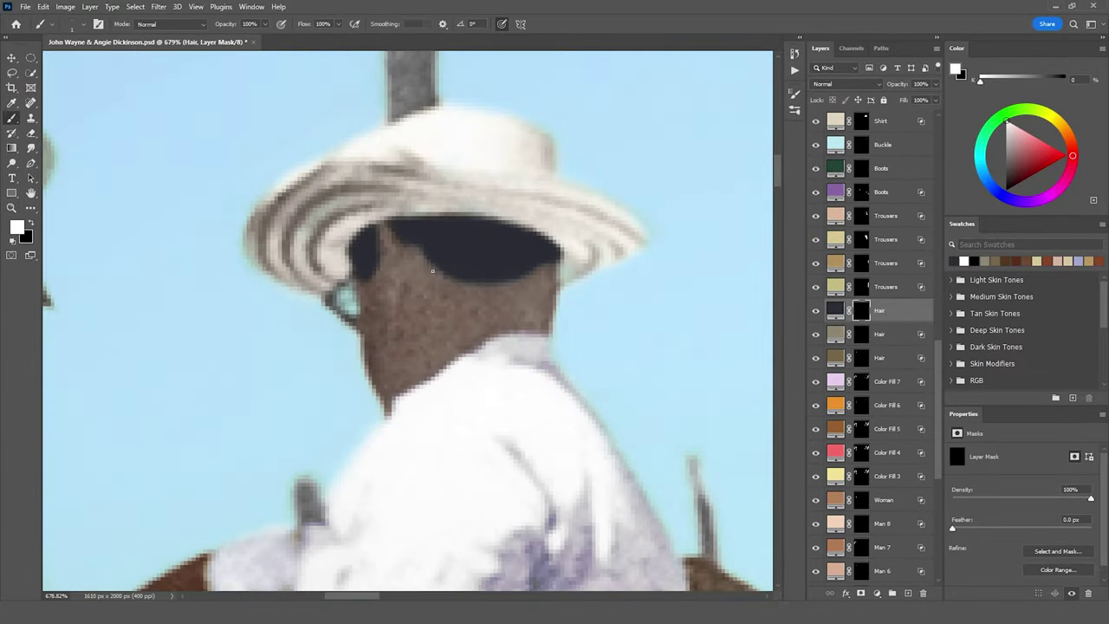
- Drag the Hair mask's Feather slider to about 5 px to soften its edges
drag(952, 528, 990, 528)
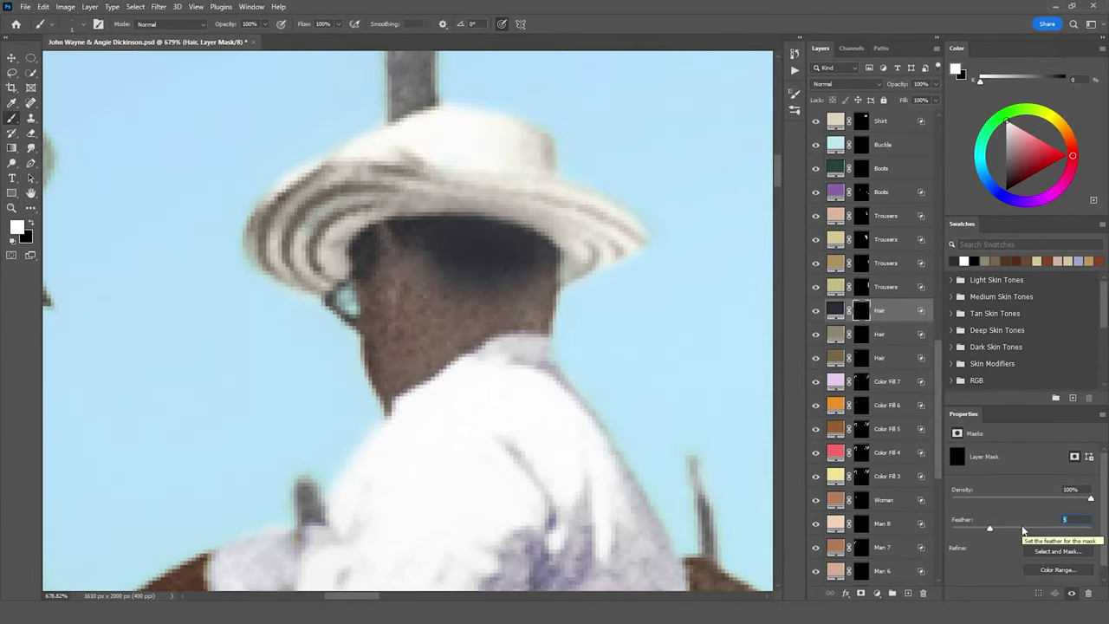